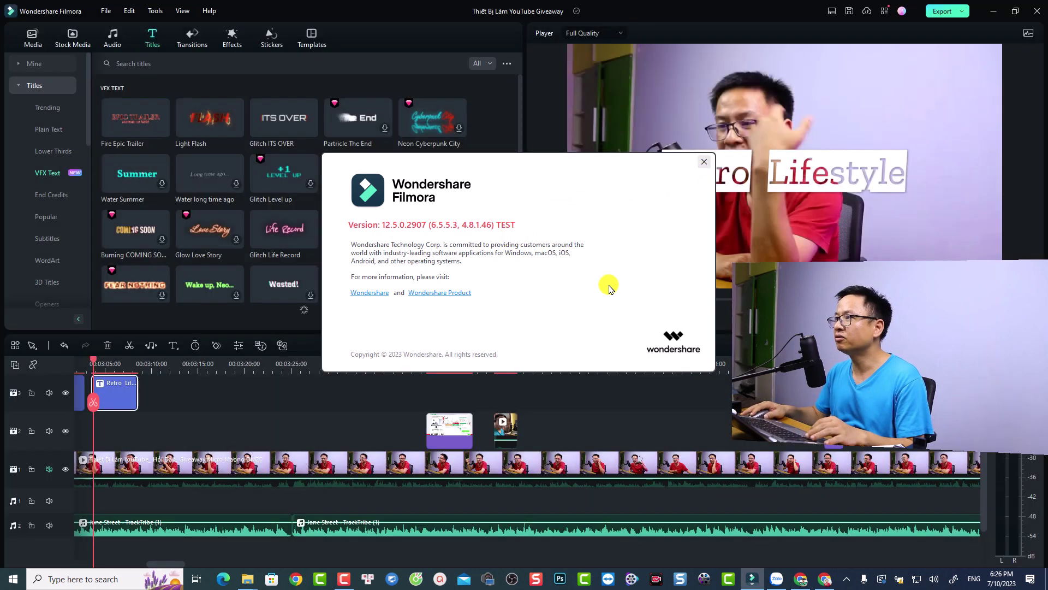
# Step: Close the About Filmora window showing version 12.5.0.2907
pyautogui.press('Escape')
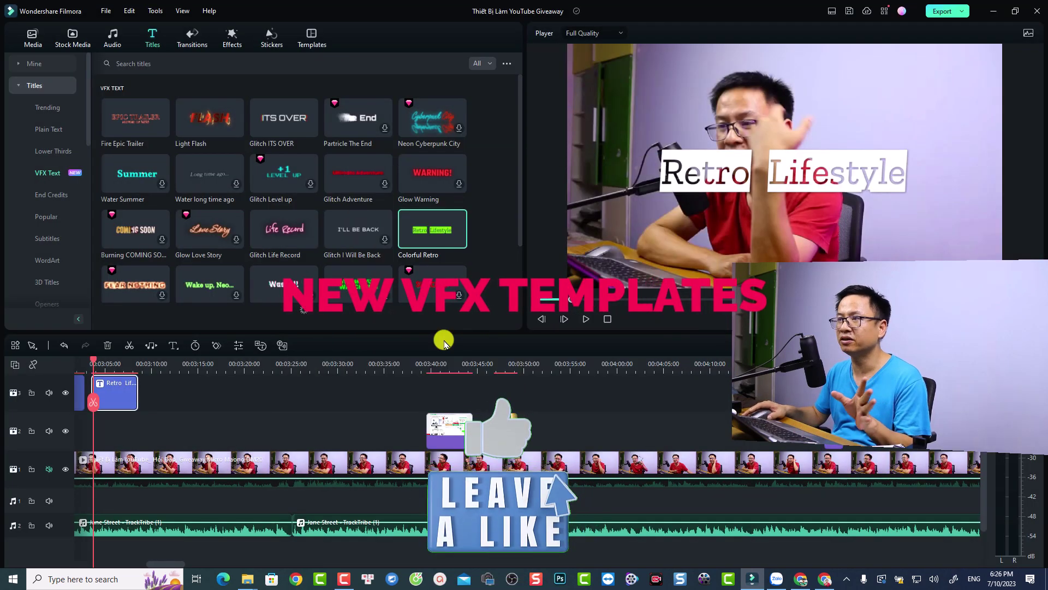
# Step: Add the Fire Epic Trailer VFX title to track 3 and preview it in playback
pyautogui.click(48, 173)
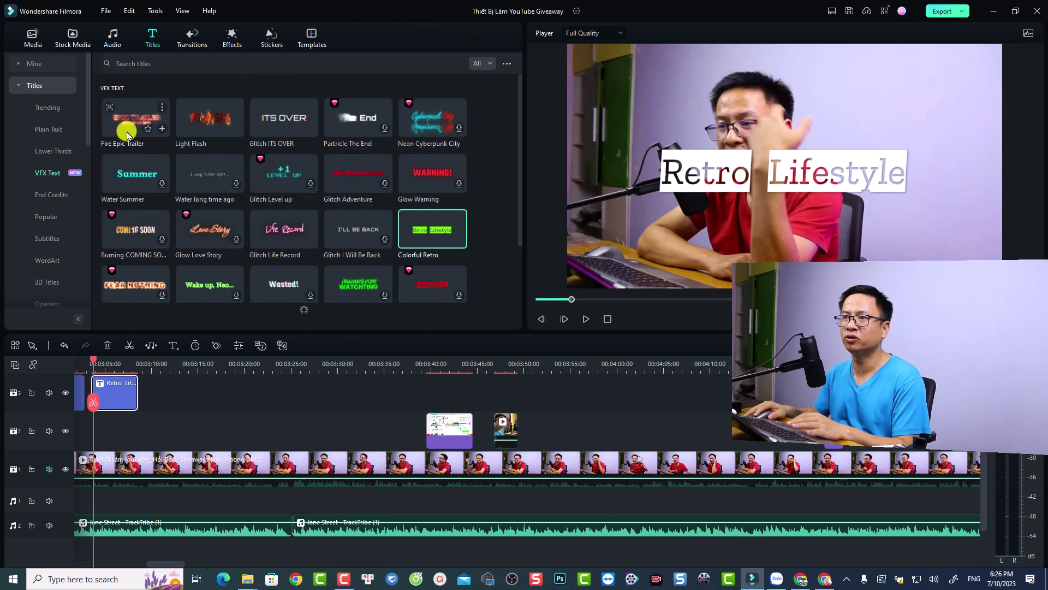
pyautogui.moveTo(127, 135); pyautogui.dragTo(244, 382)
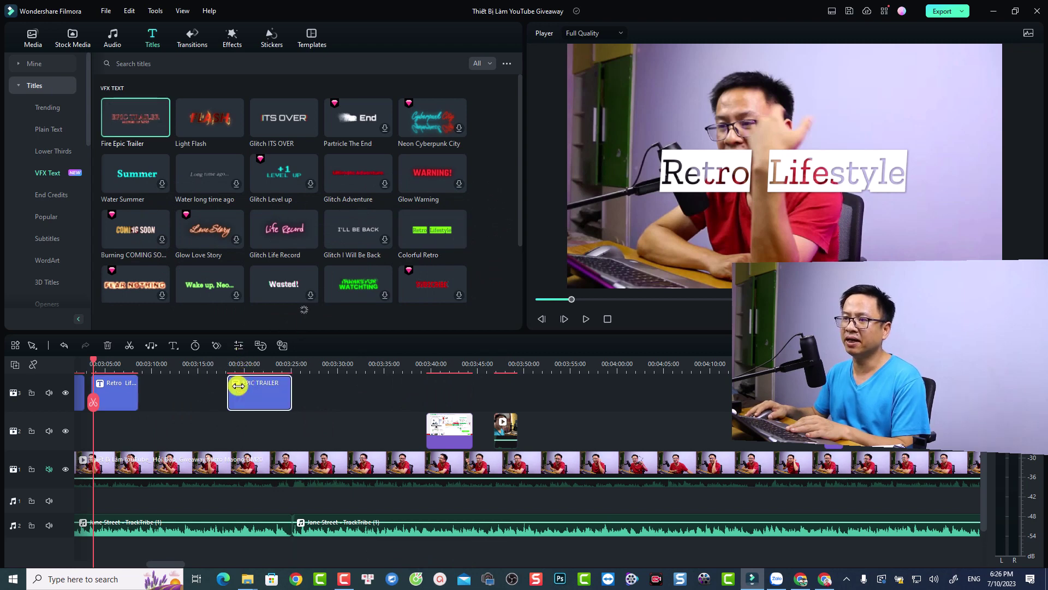
pyautogui.press('space')
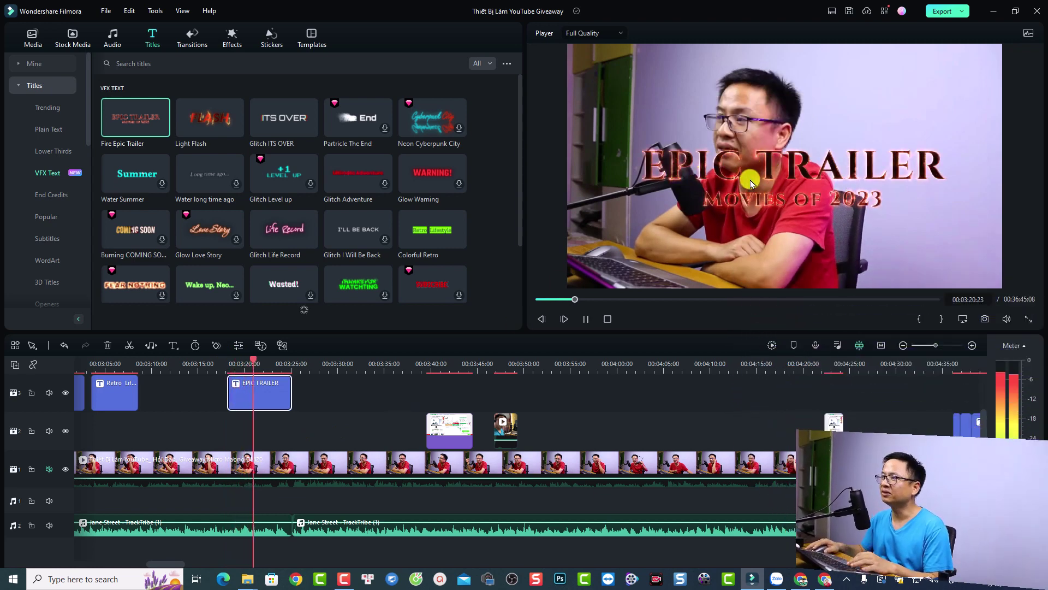
pyautogui.press('space')
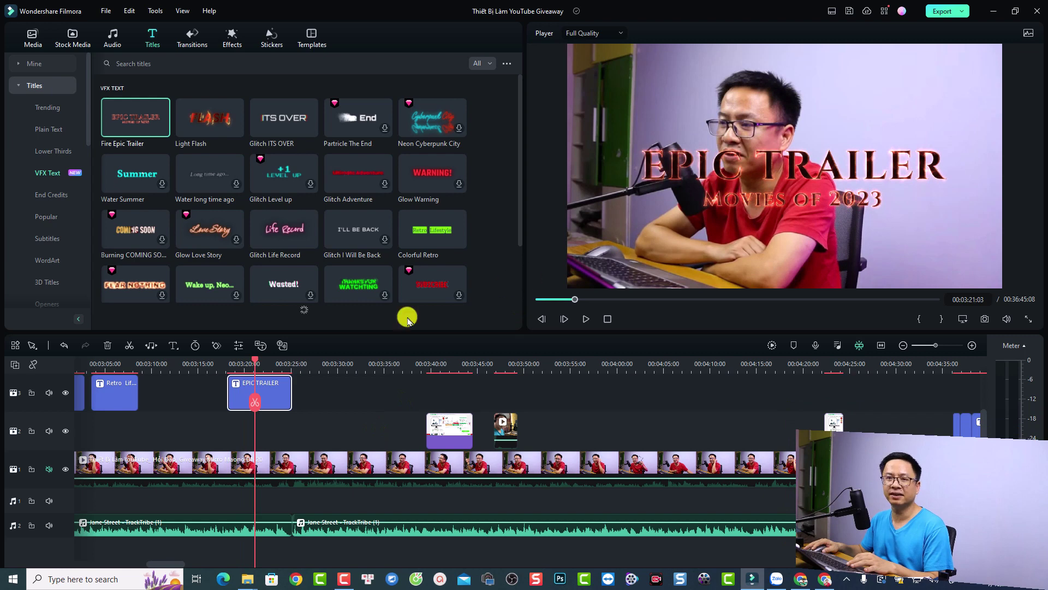
# Step: Replace the title text with the presenter's name on line one and 'Filmora 12.5' on line two
pyautogui.doubleClick(274, 398)
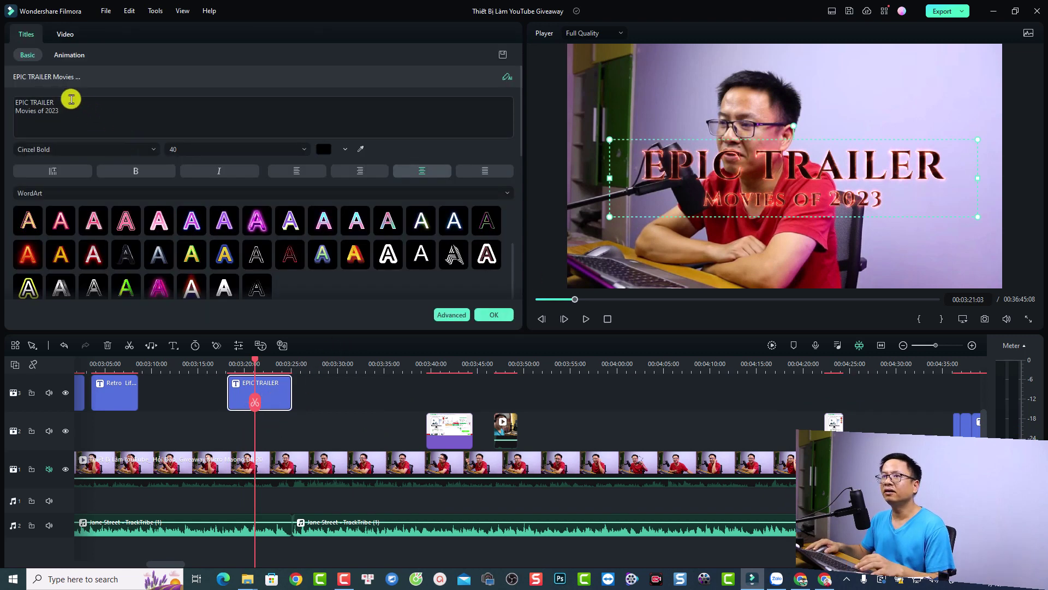
pyautogui.moveTo(71, 99); pyautogui.dragTo(3, 101)
pyautogui.hotkey('shift', 'Down')
pyautogui.hotkey('shift', 'End')
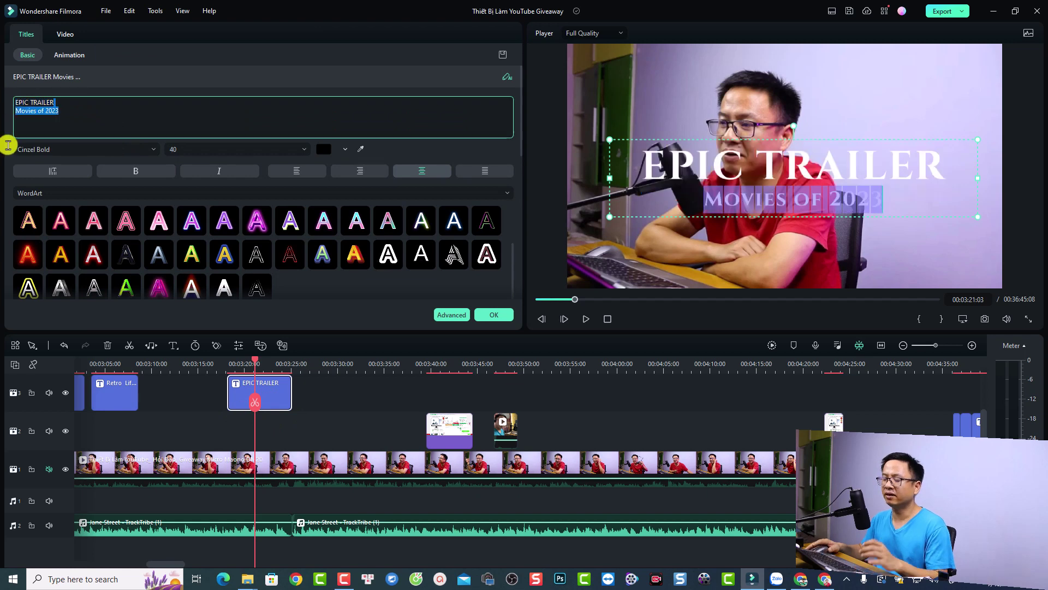
pyautogui.write('Jack')
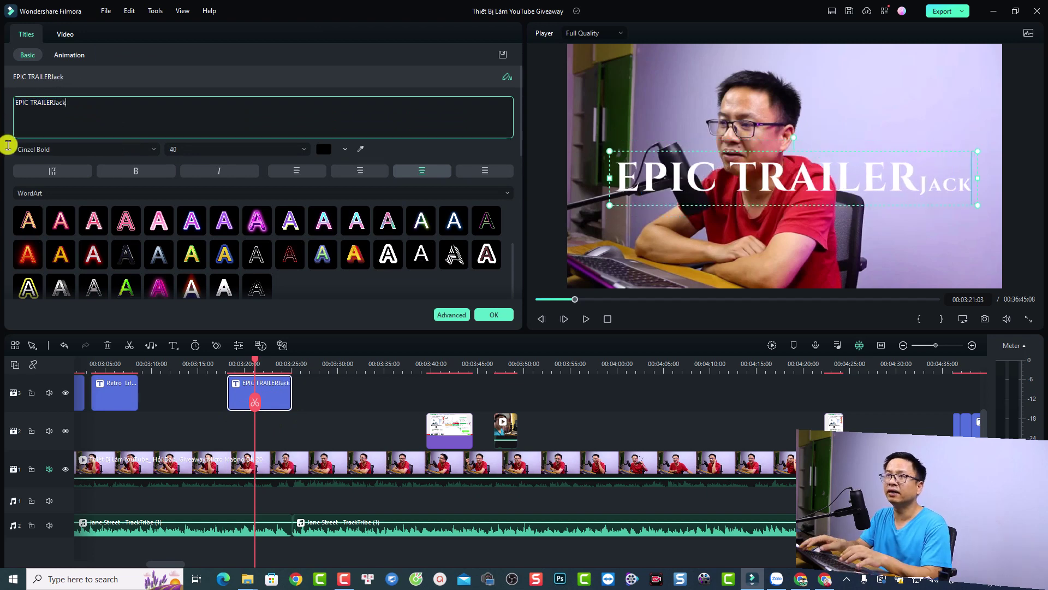
pyautogui.write('Jacky N')
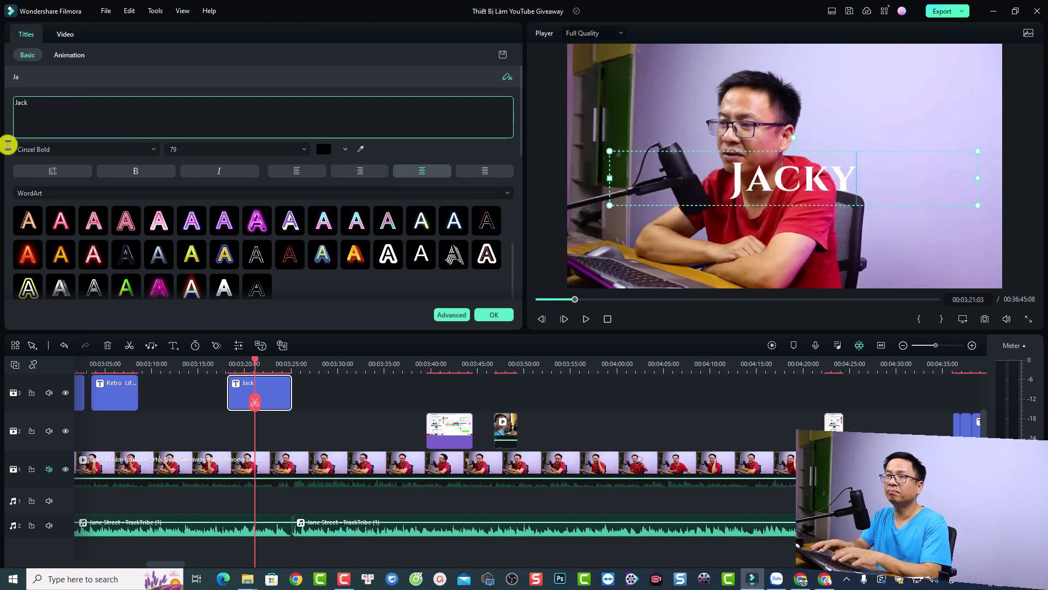
pyautogui.write('guyen')
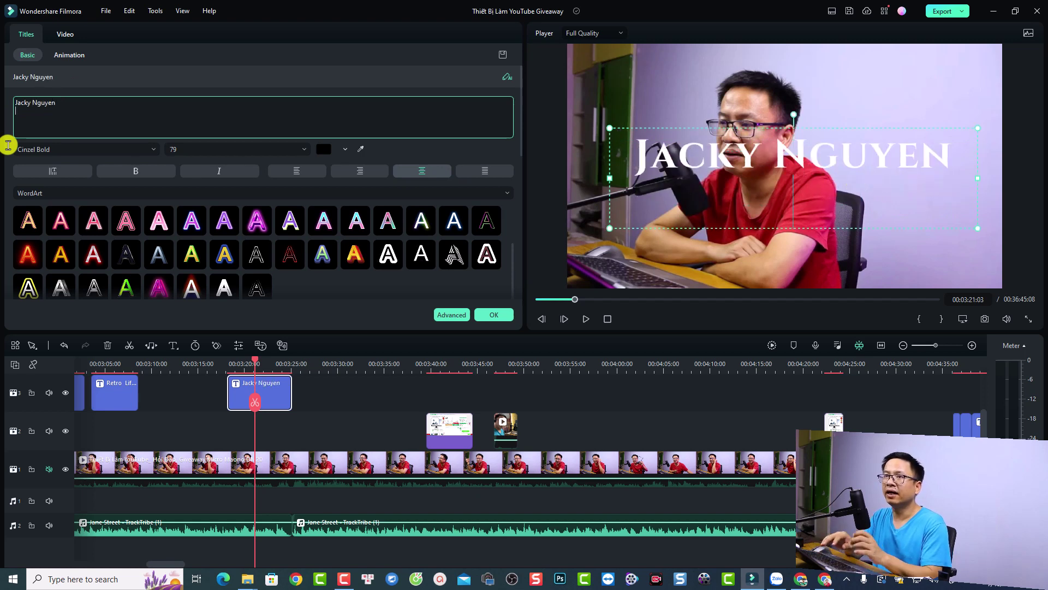
pyautogui.press('Return')
pyautogui.write('Fi')
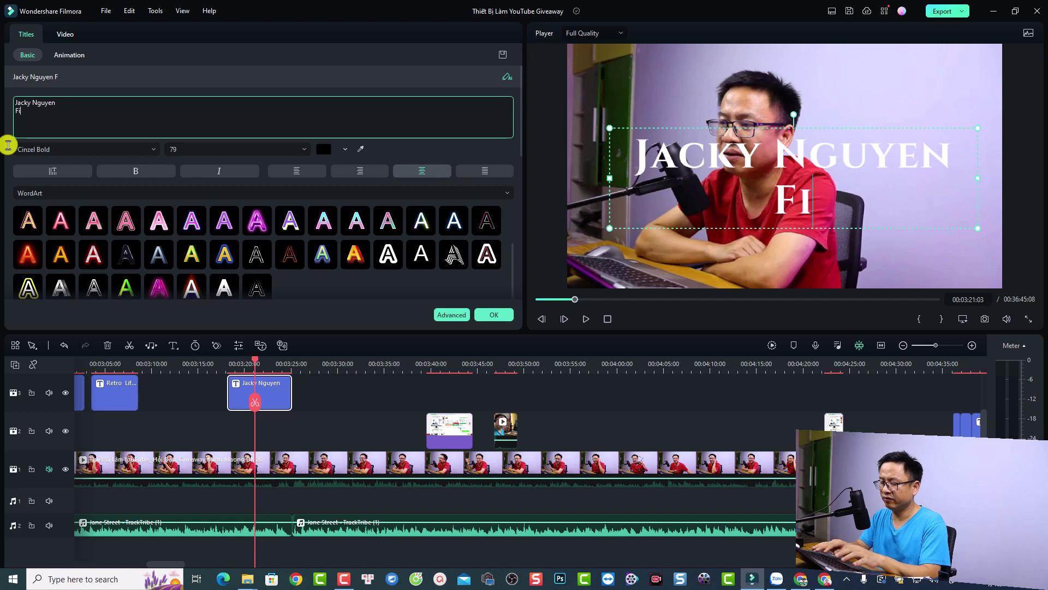
pyautogui.write('lmora 12.5')
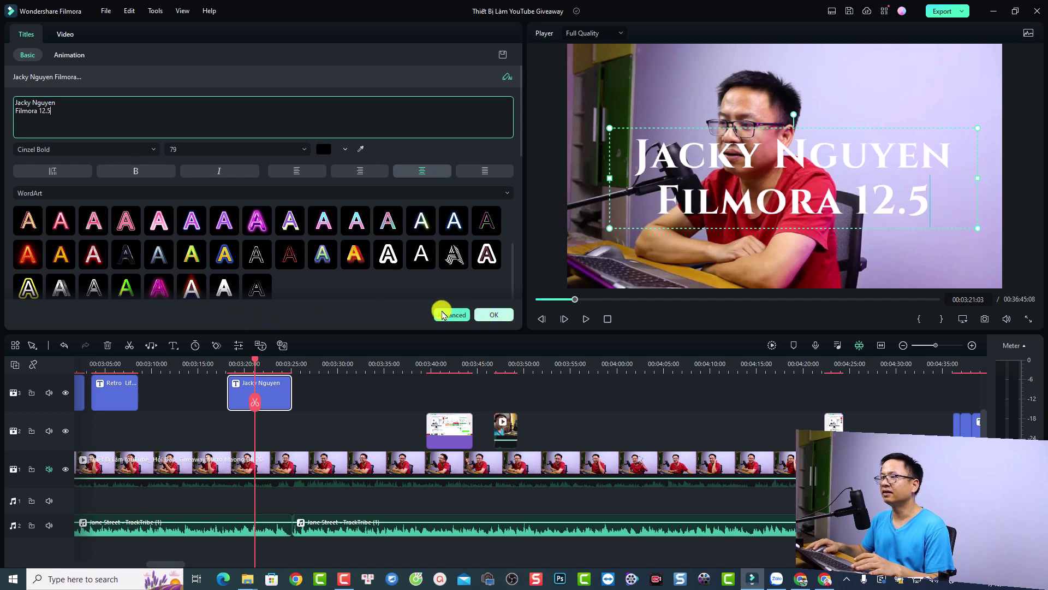
pyautogui.click(492, 316)
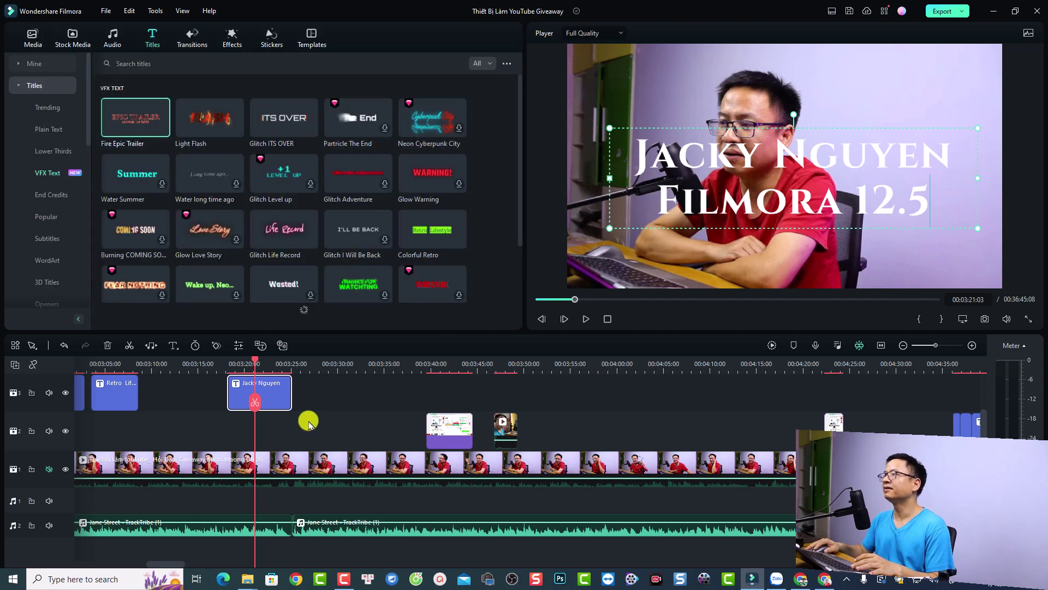
# Step: Play back the edited title from just before it, then open the title clip's context menu
pyautogui.click(325, 402)
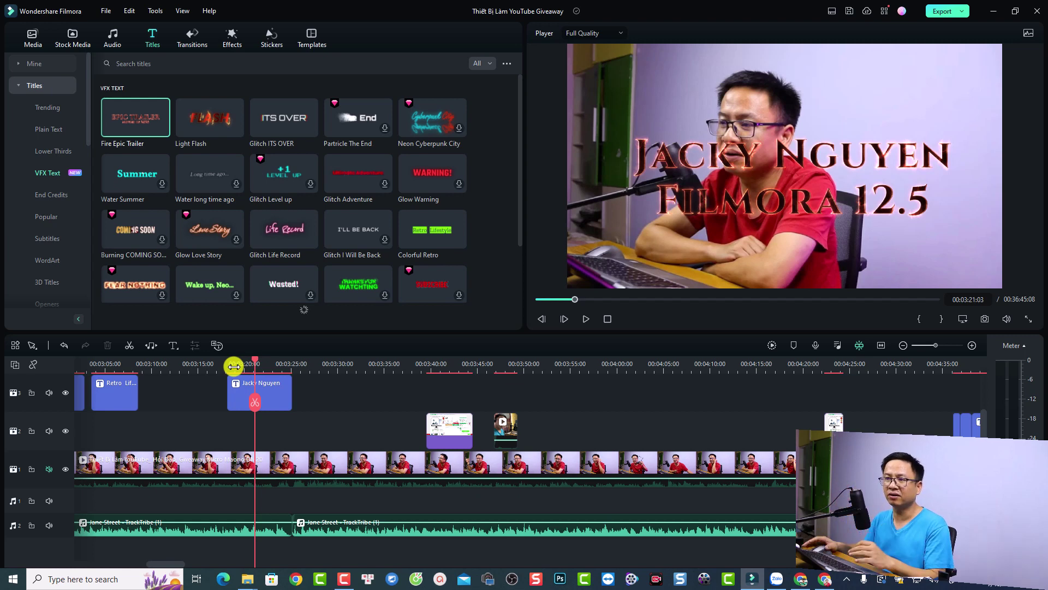
pyautogui.click(218, 365)
pyautogui.press('space')
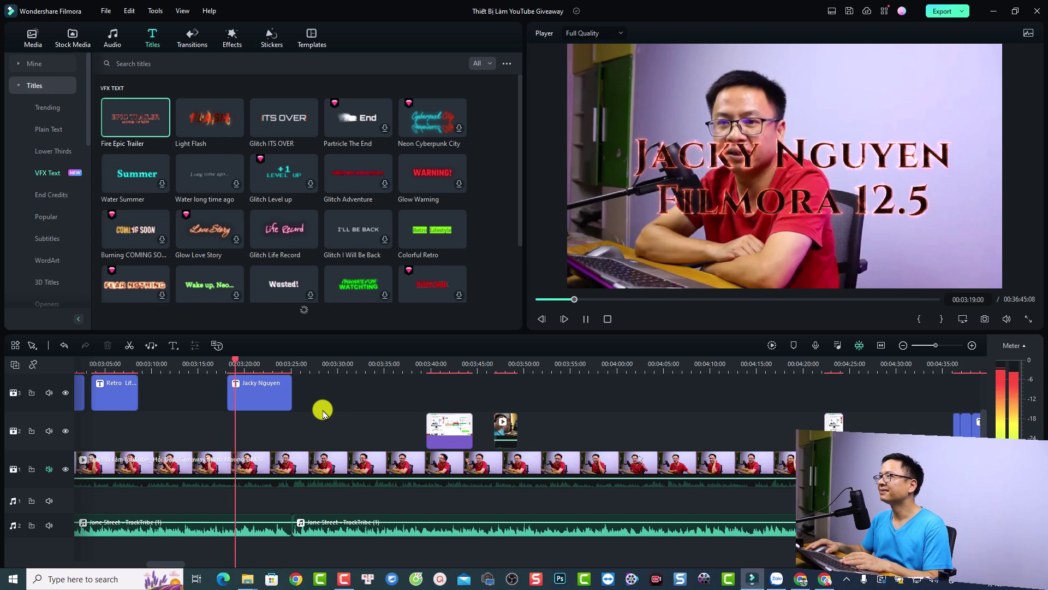
pyautogui.press('space')
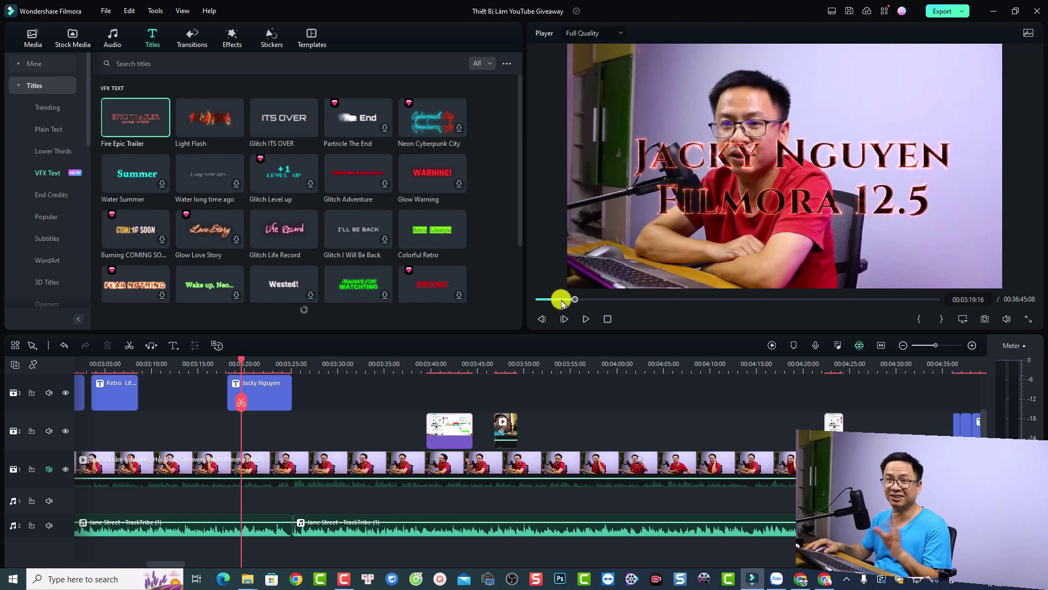
pyautogui.click(276, 403)
pyautogui.rightClick(276, 399)
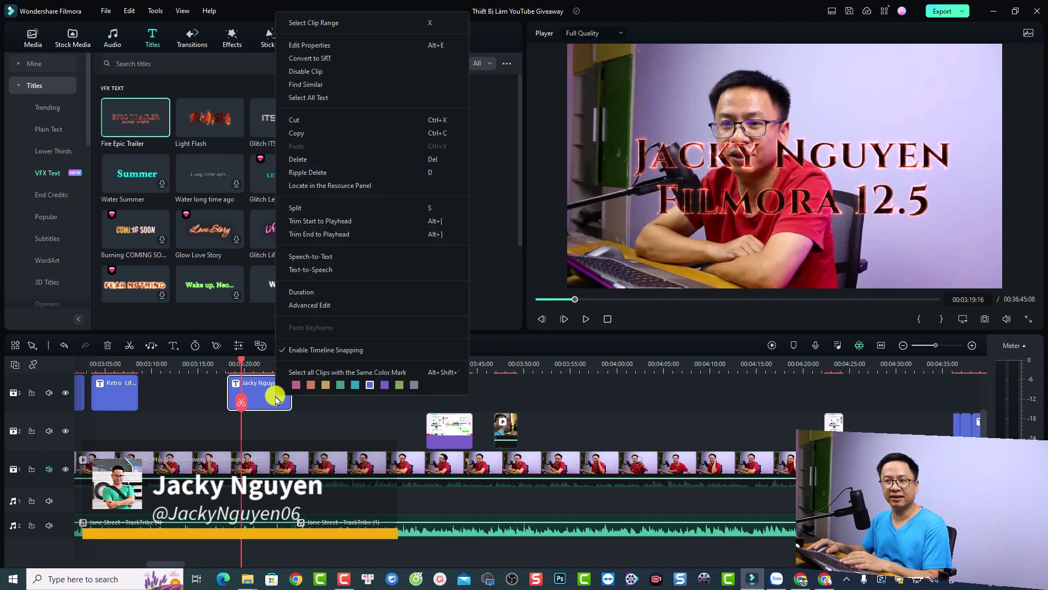
# Step: Preview the name title in Advanced Text Edit and apply the settings
pyautogui.click(310, 309)
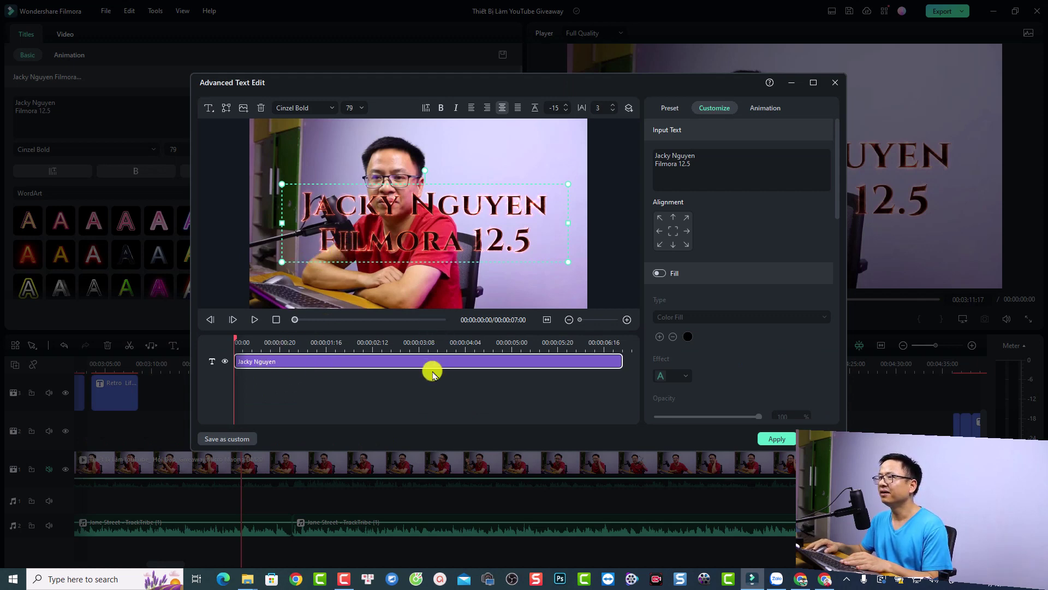
pyautogui.press('space')
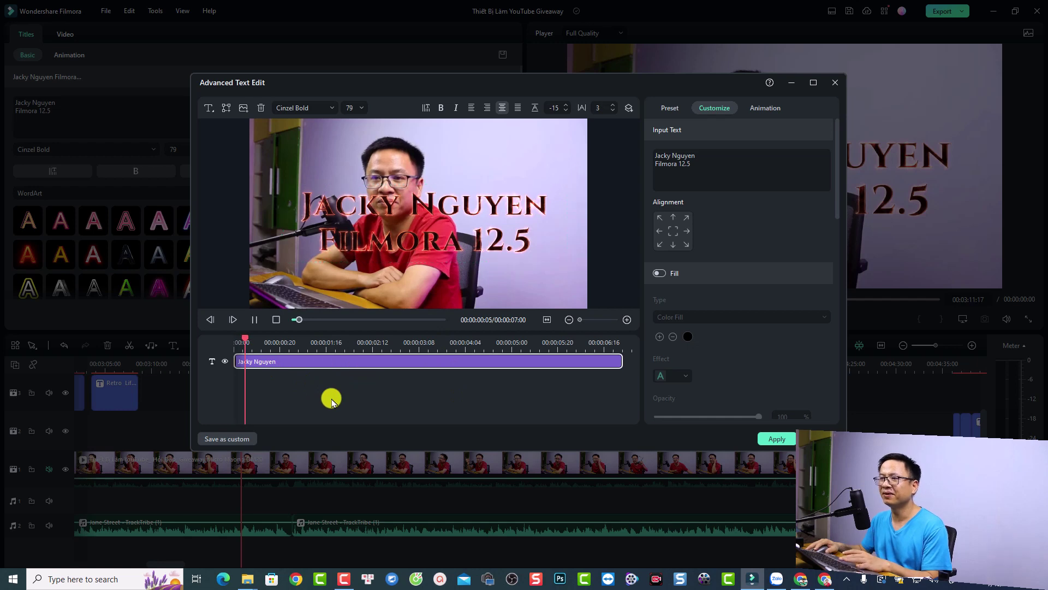
pyautogui.press('space')
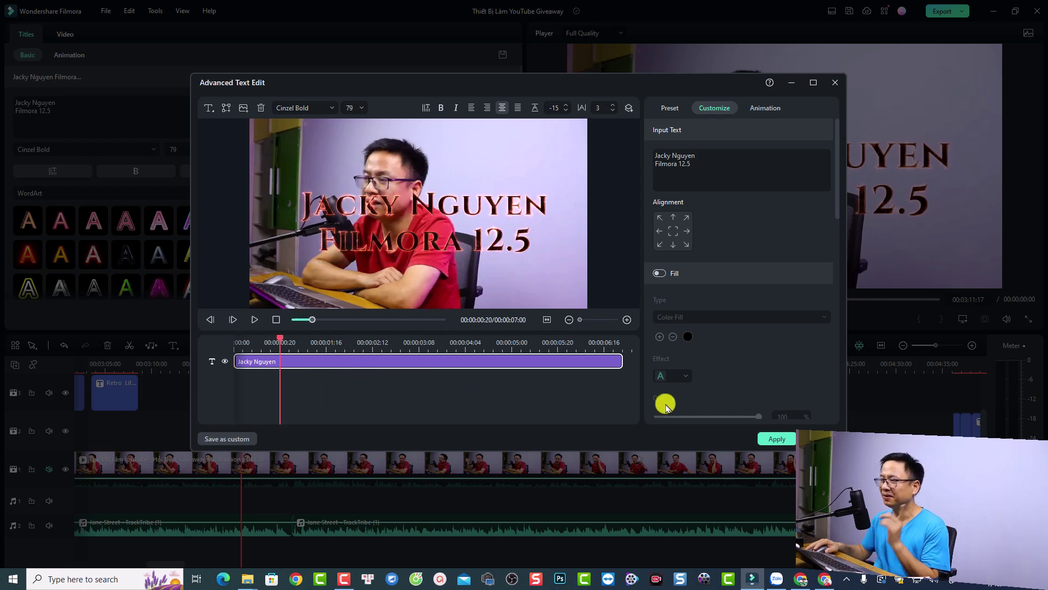
pyautogui.click(763, 440)
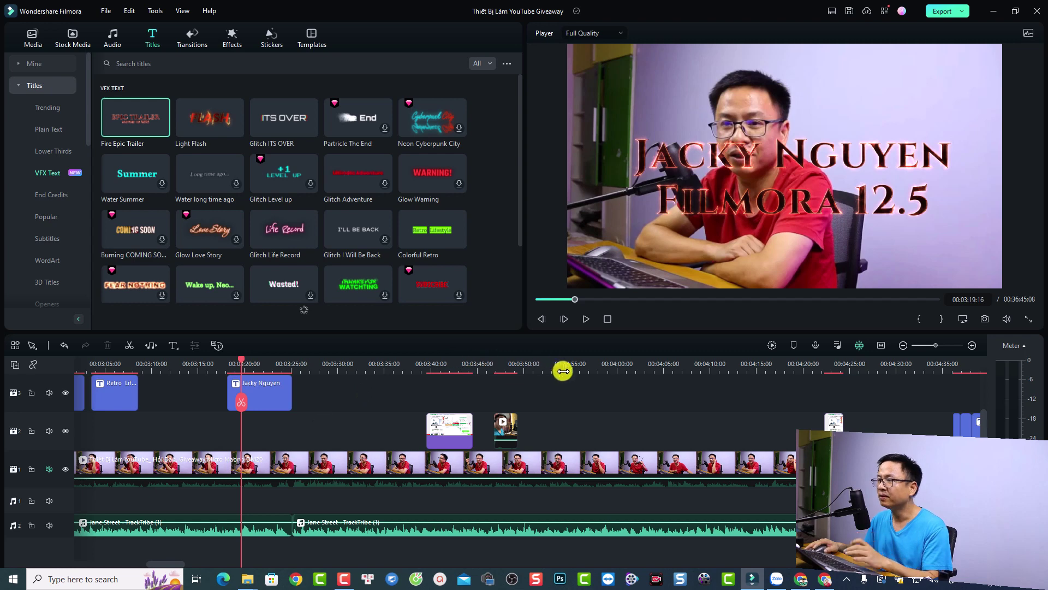
# Step: Place the Audio-Driven Zoom effect on track 2 at about 03:56 and play it back
pyautogui.click(586, 363)
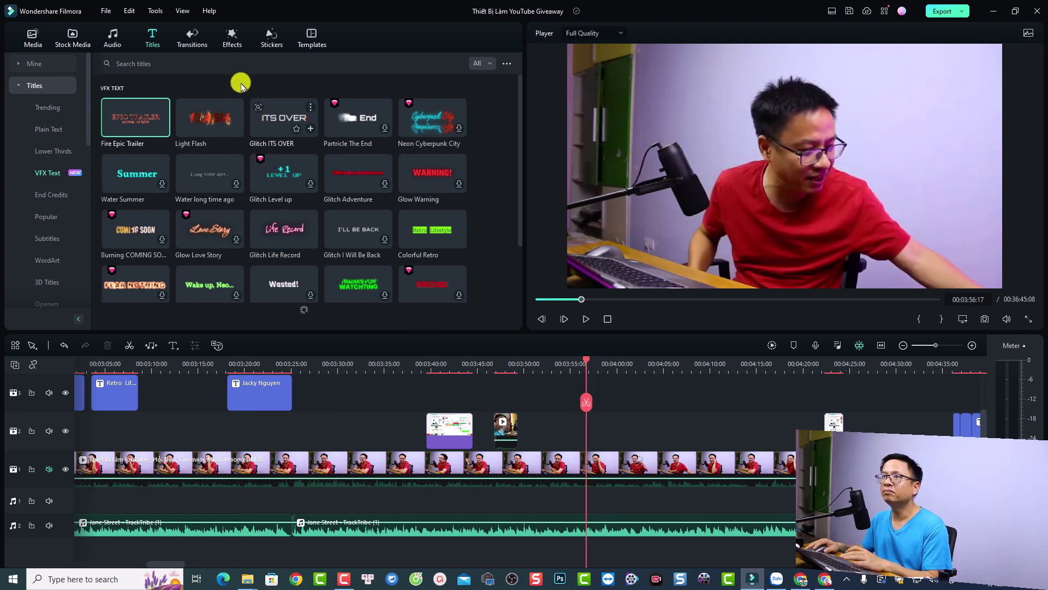
pyautogui.click(230, 44)
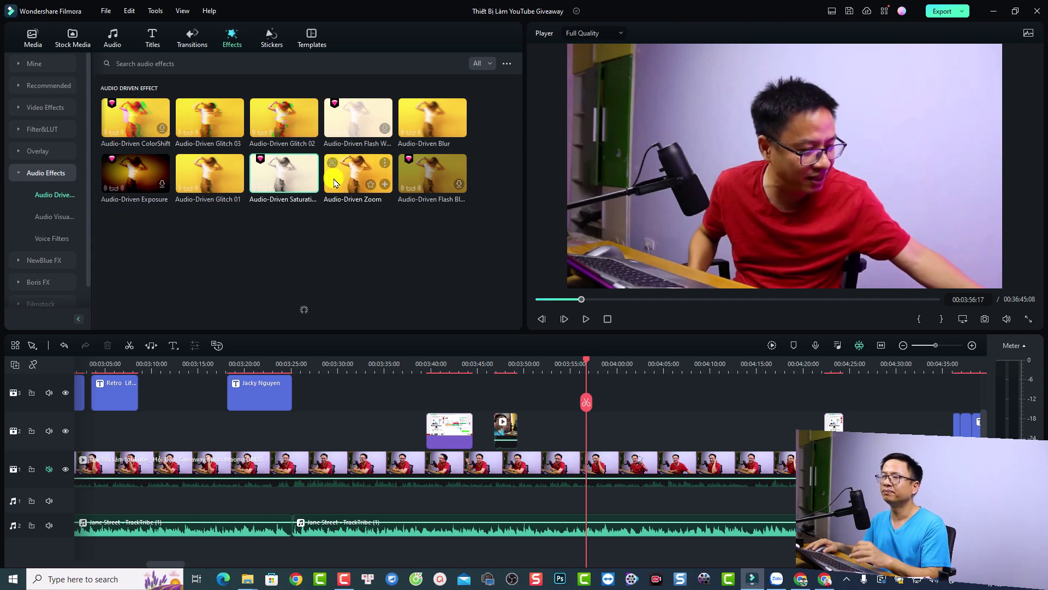
pyautogui.moveTo(334, 182); pyautogui.dragTo(645, 430)
pyautogui.click(574, 362)
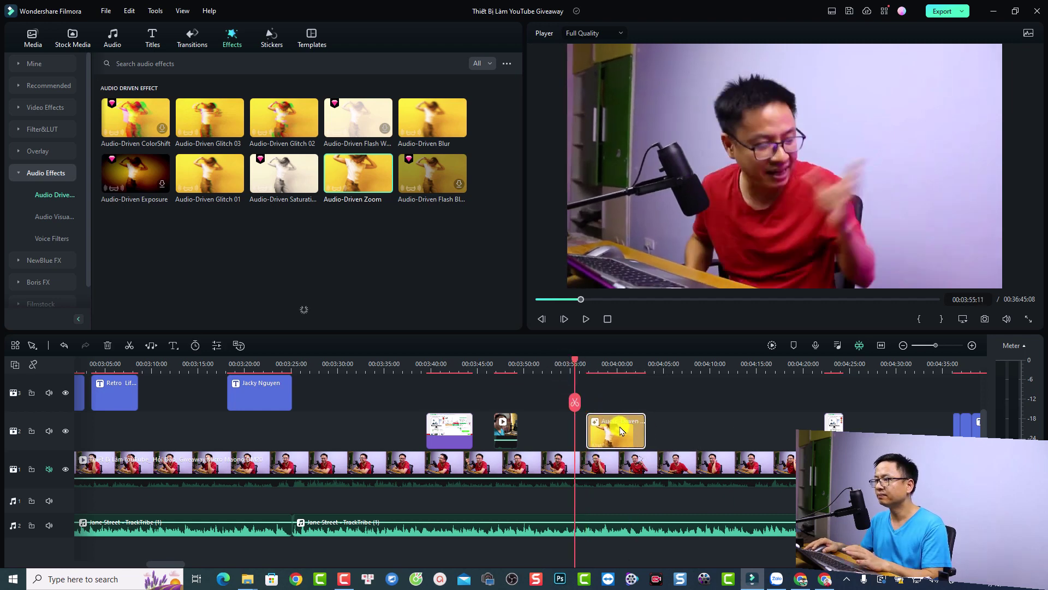
pyautogui.press('space')
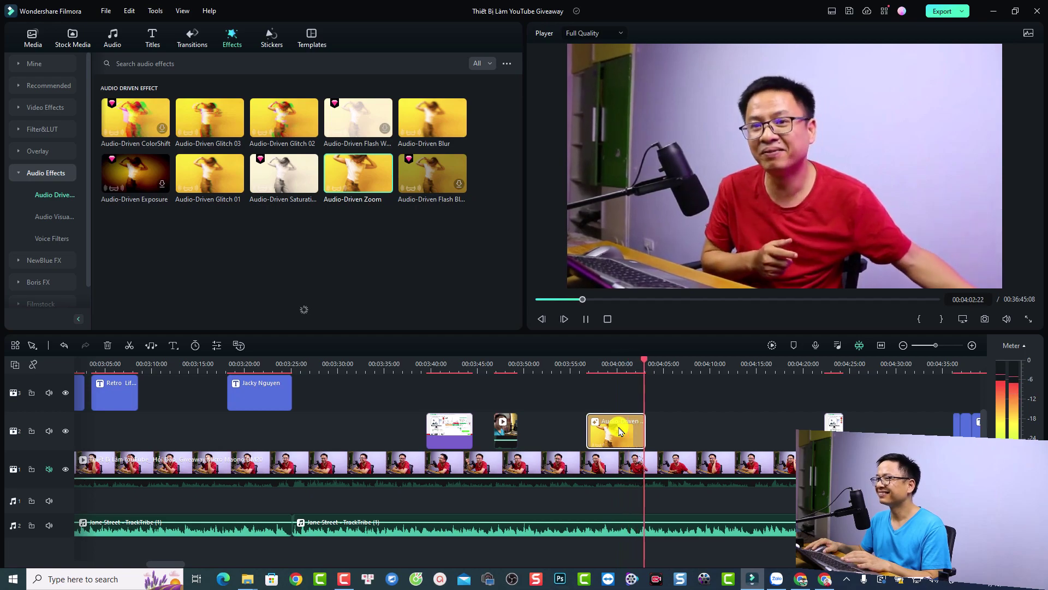
pyautogui.press('space')
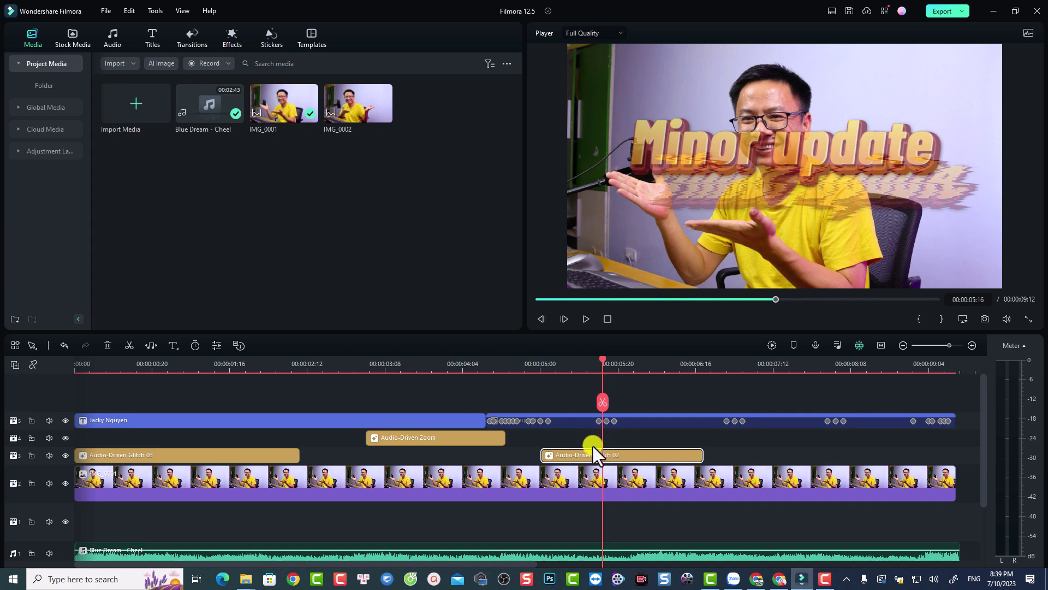
# Step: Set Audio-Driven Glitch 02 threshold_min to 0.90 and threshold_max to 0.77, then preview it
pyautogui.doubleClick(590, 454)
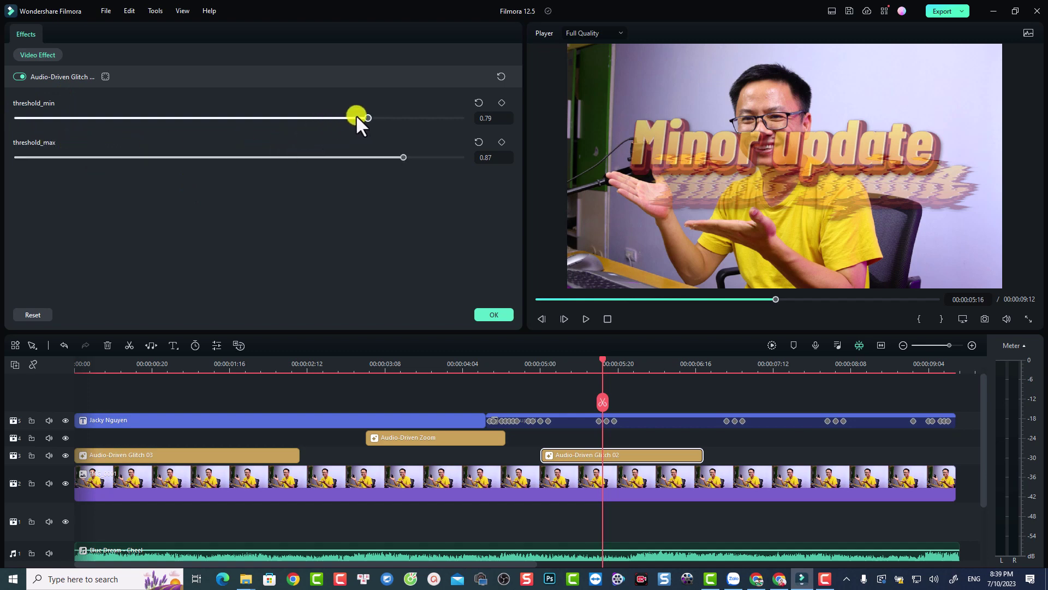
pyautogui.moveTo(369, 116); pyautogui.dragTo(416, 117)
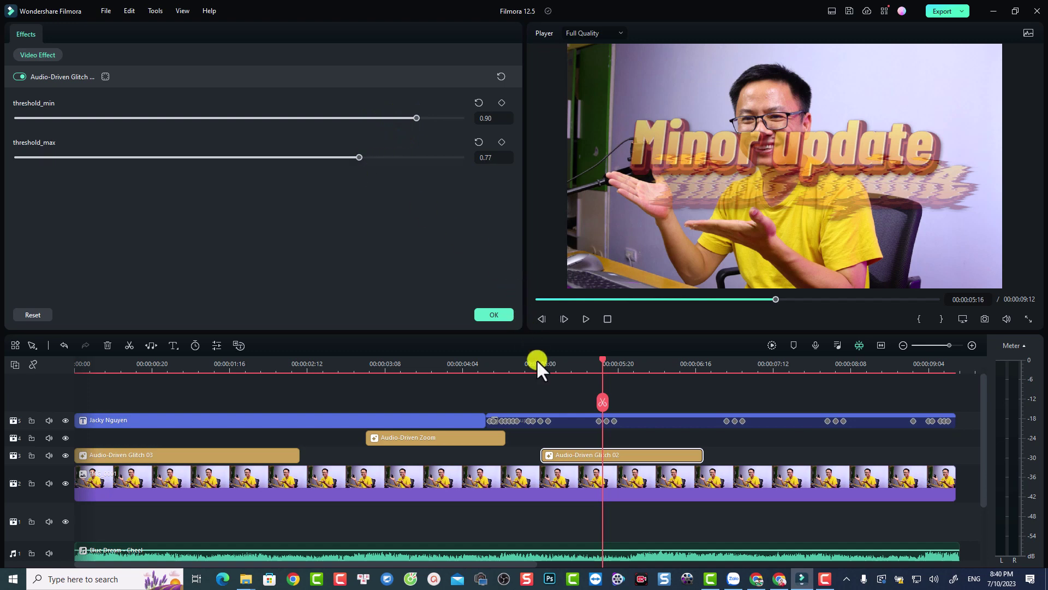
pyautogui.click(496, 315)
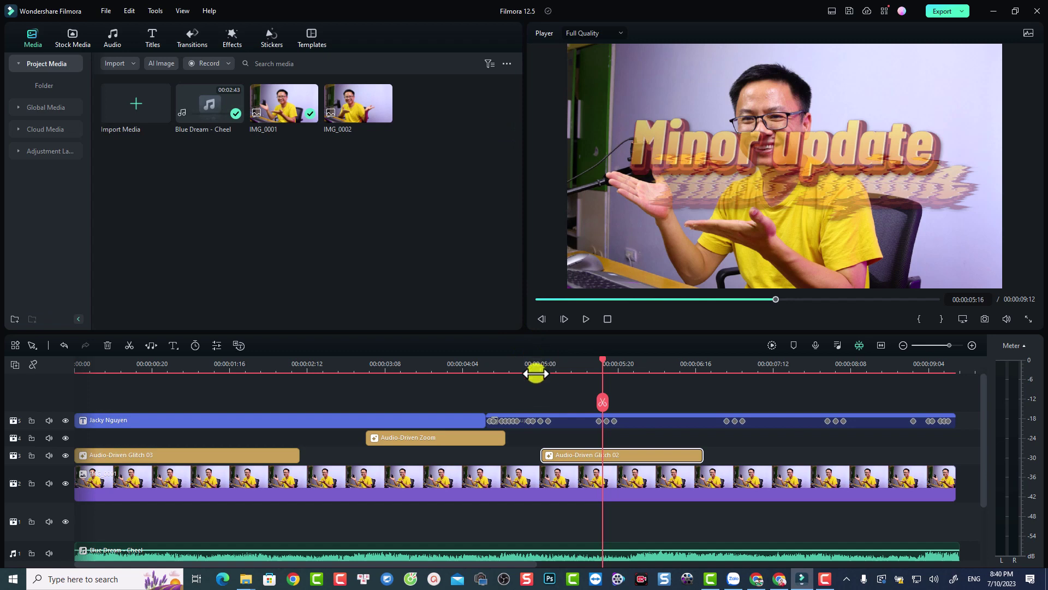
pyautogui.click(536, 367)
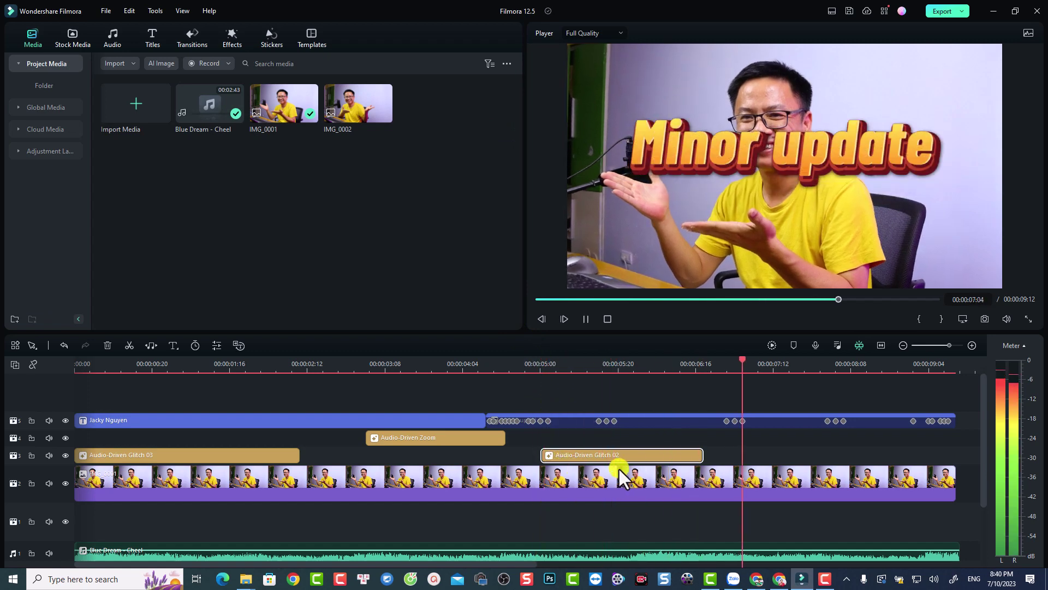
pyautogui.press('space')
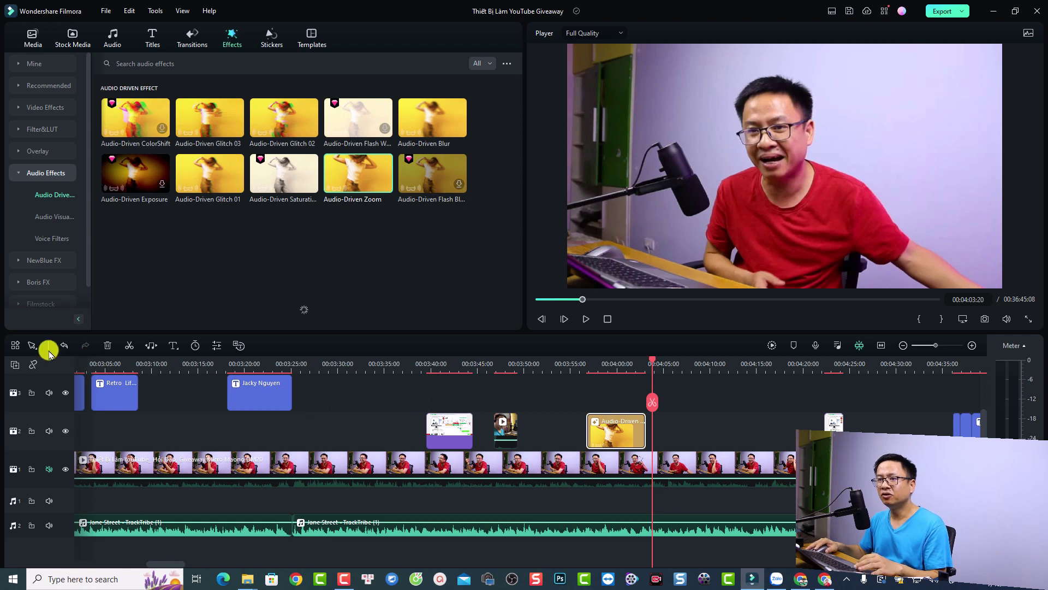
# Step: Zoom out to the video end near 36:13 and select the last Jane Street music clip
pyautogui.click(31, 345)
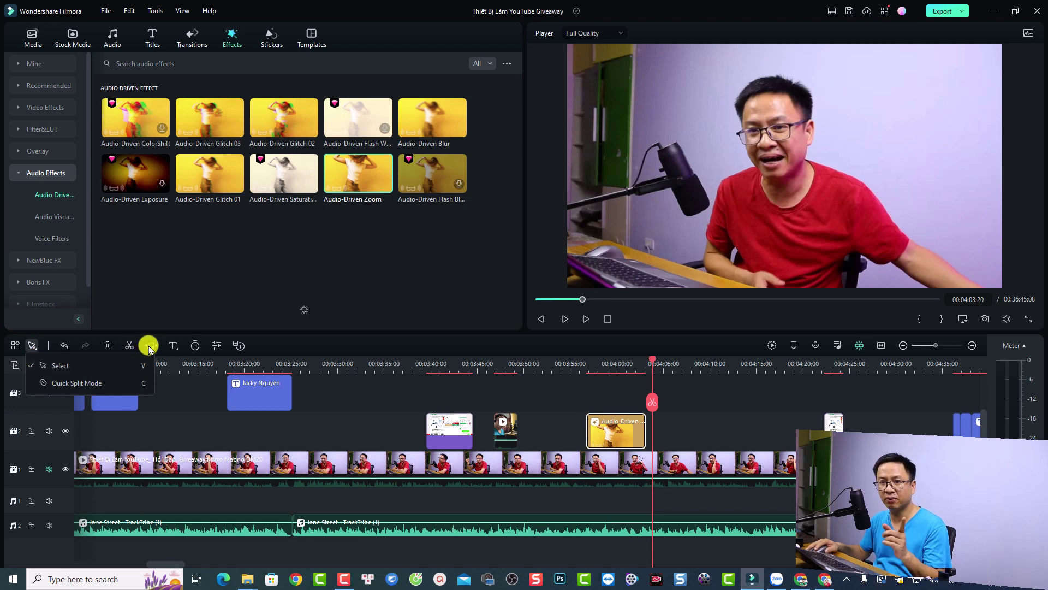
pyautogui.click(771, 529)
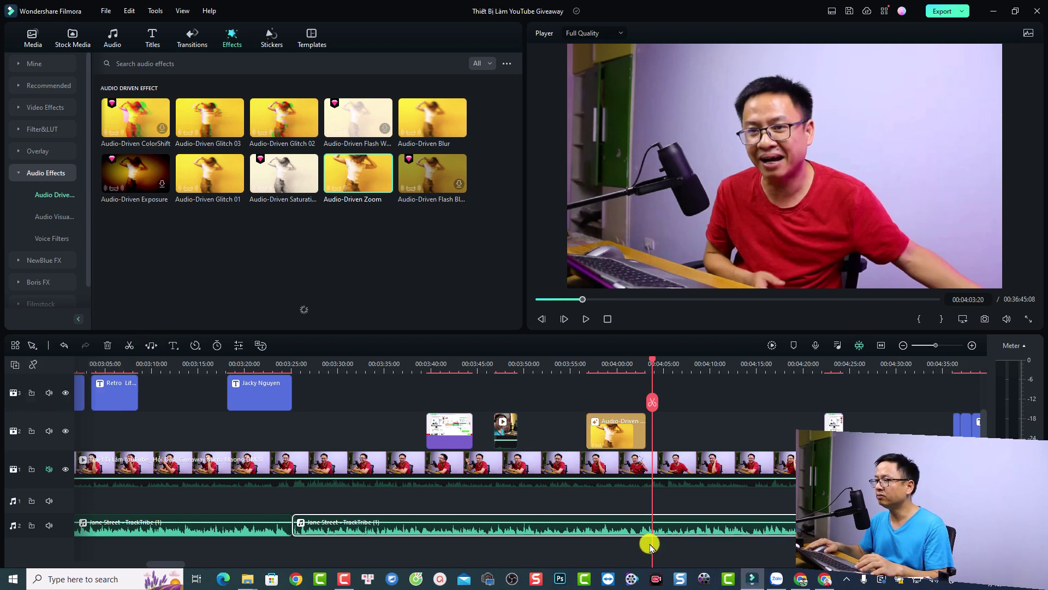
pyautogui.scroll(-6, 650, 546)
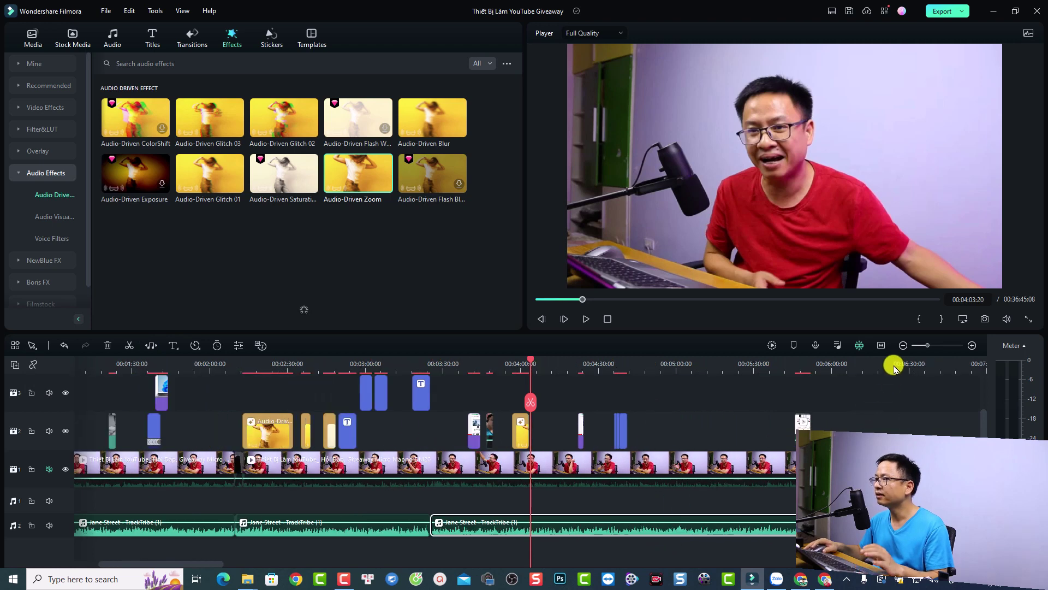
pyautogui.click(881, 345)
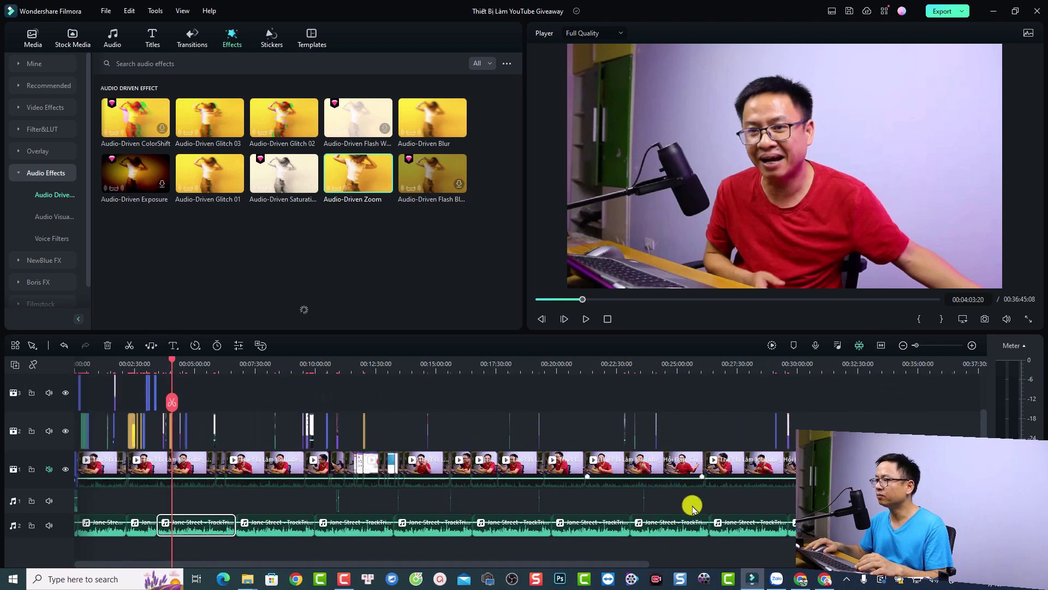
pyautogui.click(948, 363)
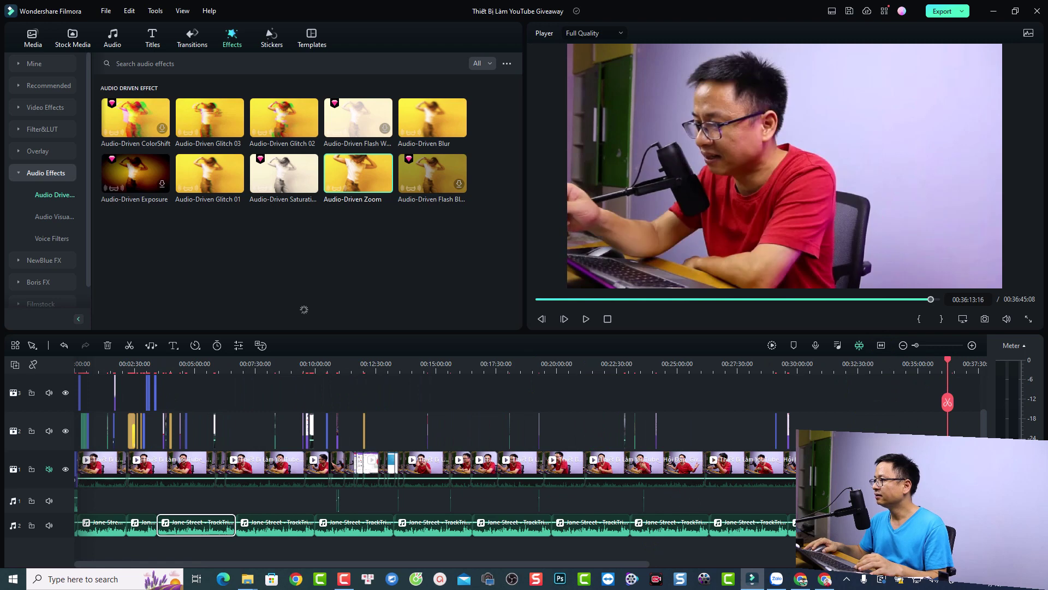
pyautogui.scroll(3, 468, 529)
pyautogui.click(468, 529)
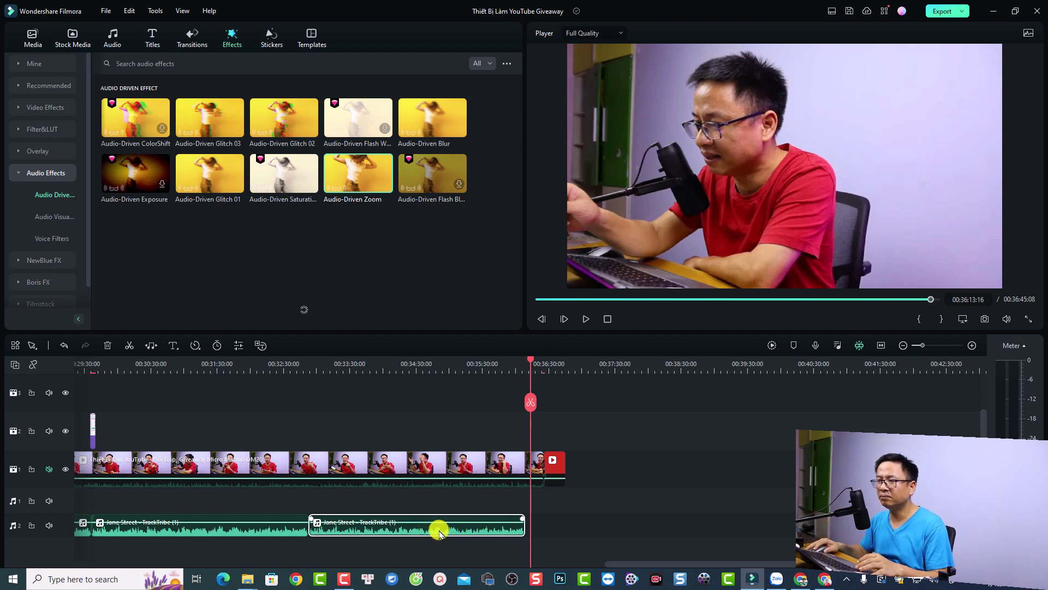
# Step: Audio-stretch the final Jane Street clip past the video end, making the project 00:41:40:19
pyautogui.click(149, 346)
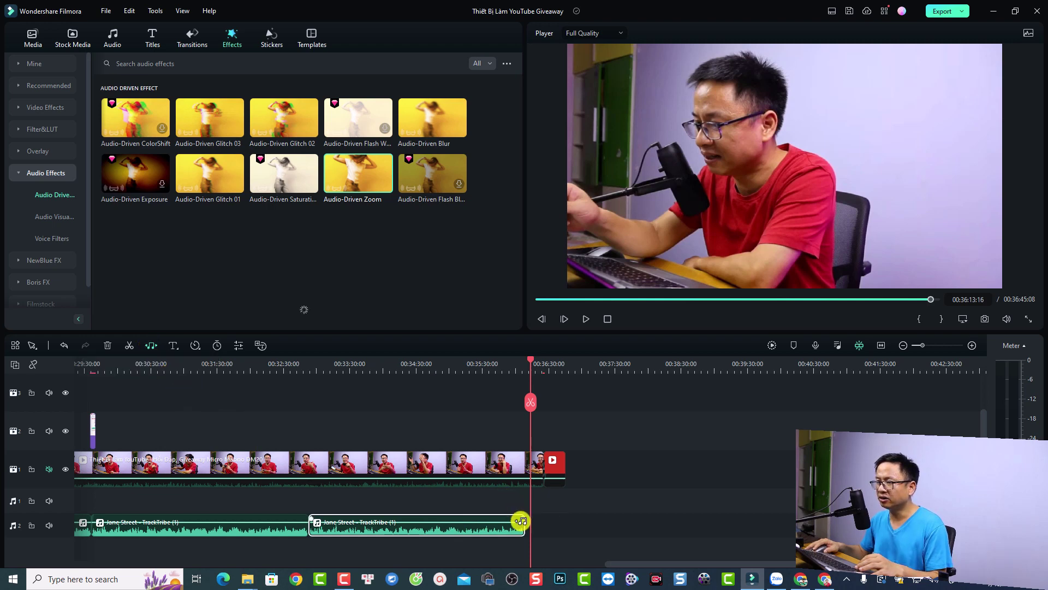
pyautogui.moveTo(521, 521); pyautogui.dragTo(811, 526)
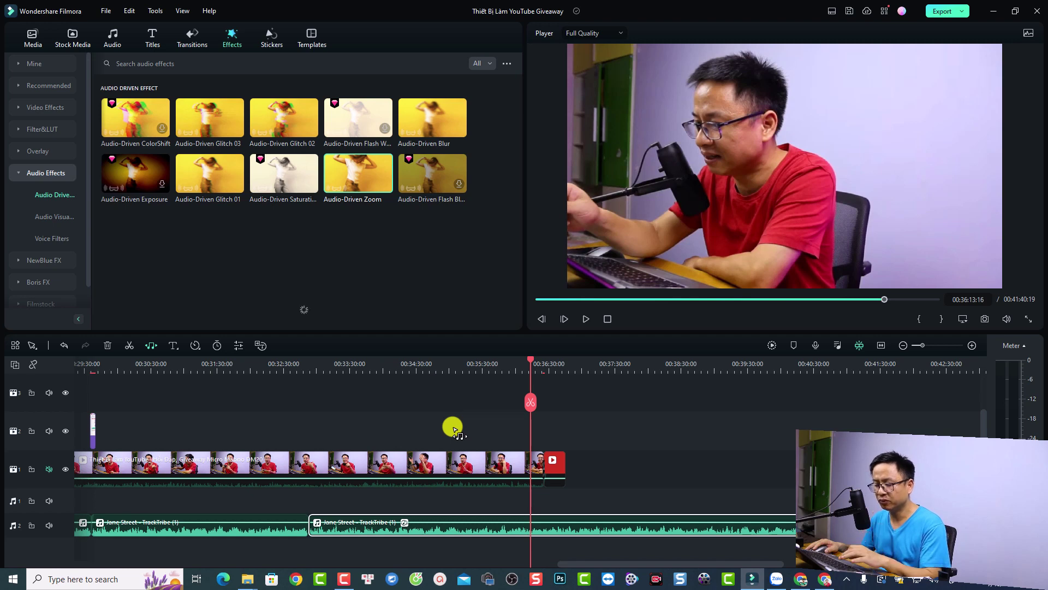
pyautogui.click(364, 392)
pyautogui.click(32, 345)
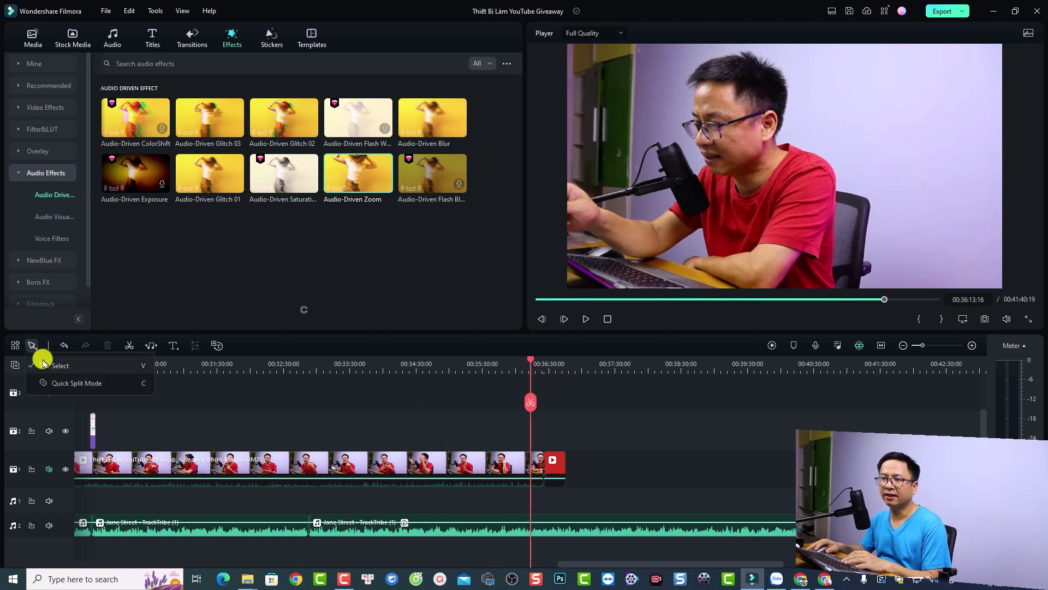
pyautogui.click(737, 467)
pyautogui.click(557, 372)
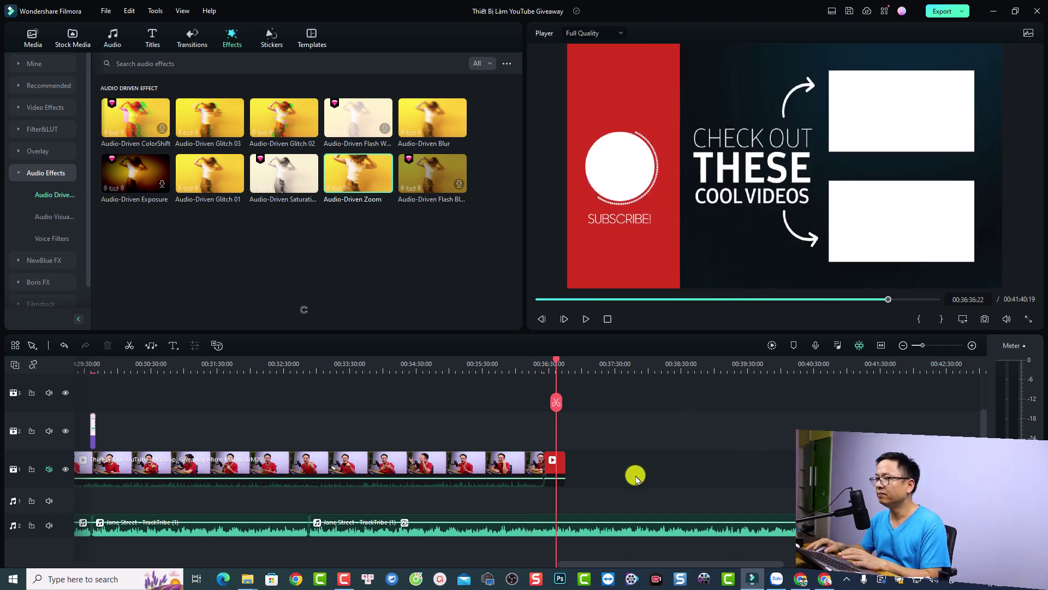